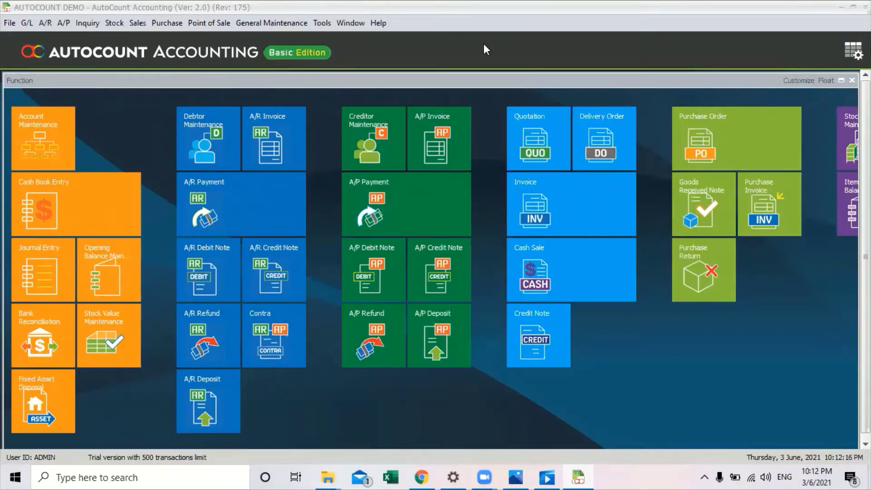
Open the stock item maintenance list and start a new stock item.
{"action": "left_click", "coordinate": [115, 23]}
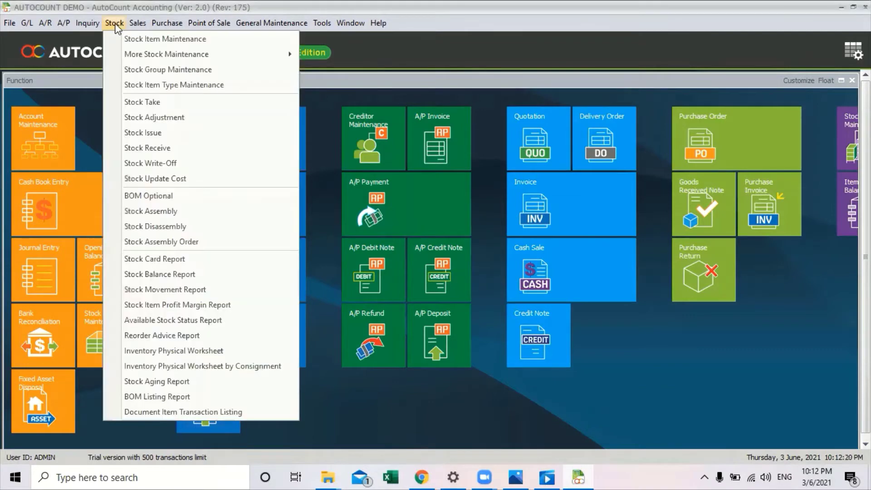
{"action": "left_click", "coordinate": [119, 39]}
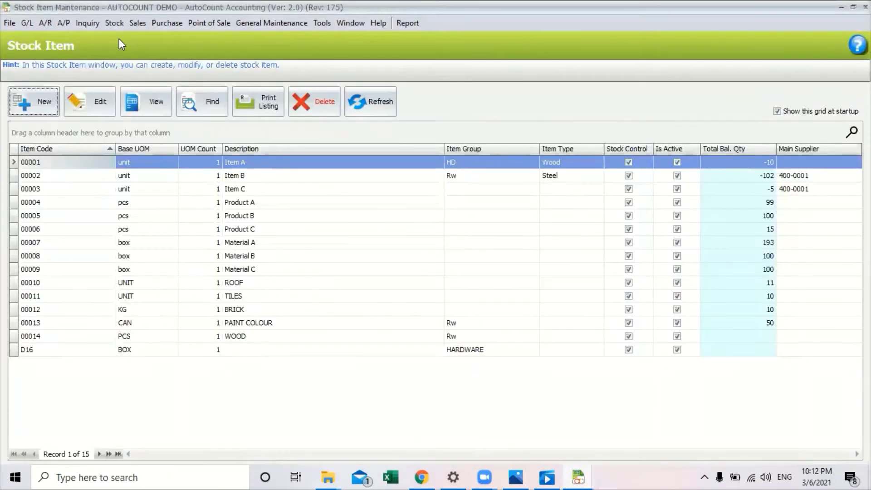
{"action": "left_click", "coordinate": [43, 108]}
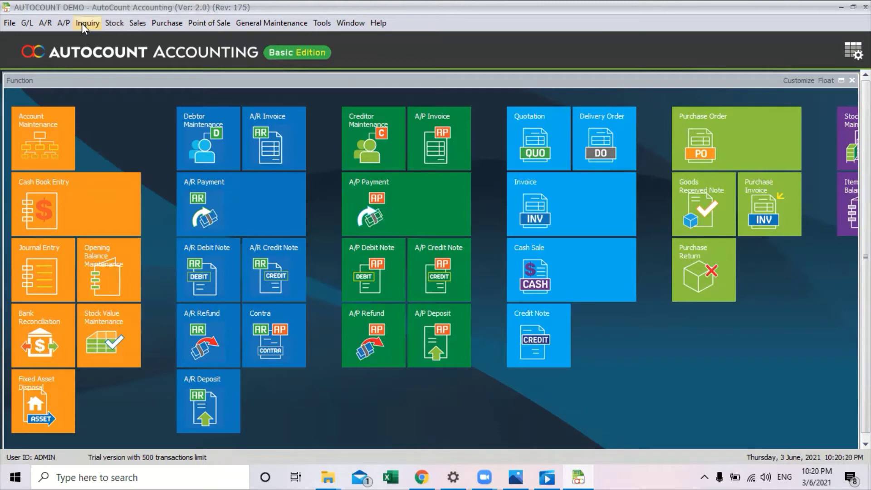
Search the stock item inquiry for "material", select Material A and review its transaction and aging records.
{"action": "left_click", "coordinate": [81, 23]}
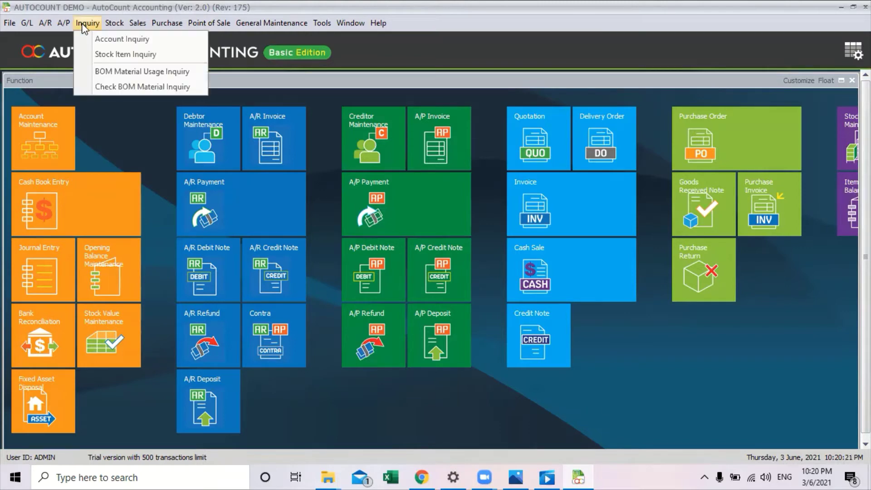
{"action": "left_click", "coordinate": [105, 55]}
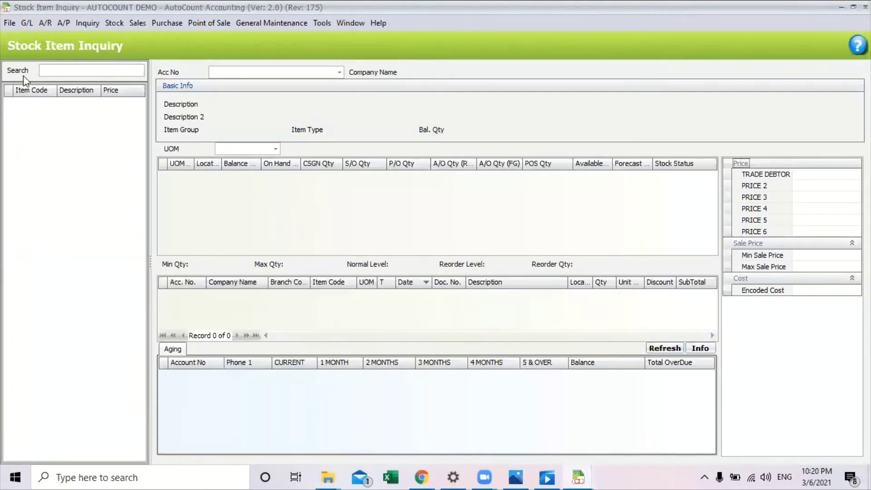
{"action": "type", "text": "material"}
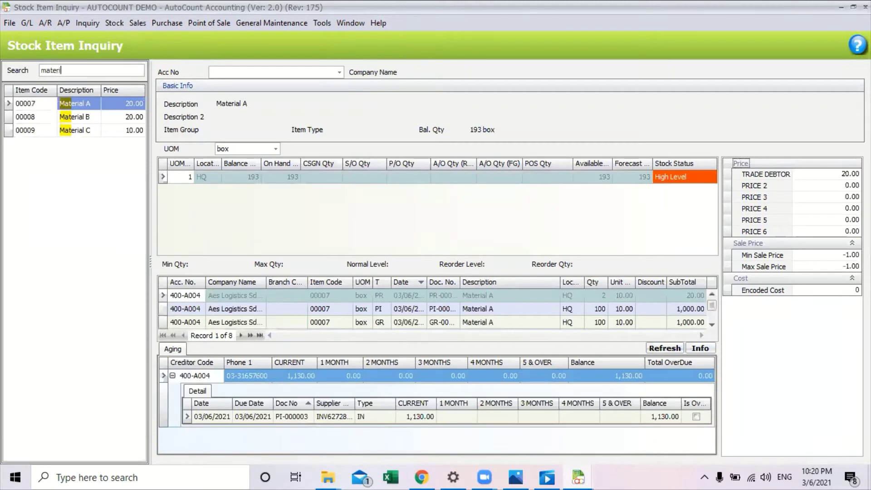
{"action": "left_click", "coordinate": [77, 107]}
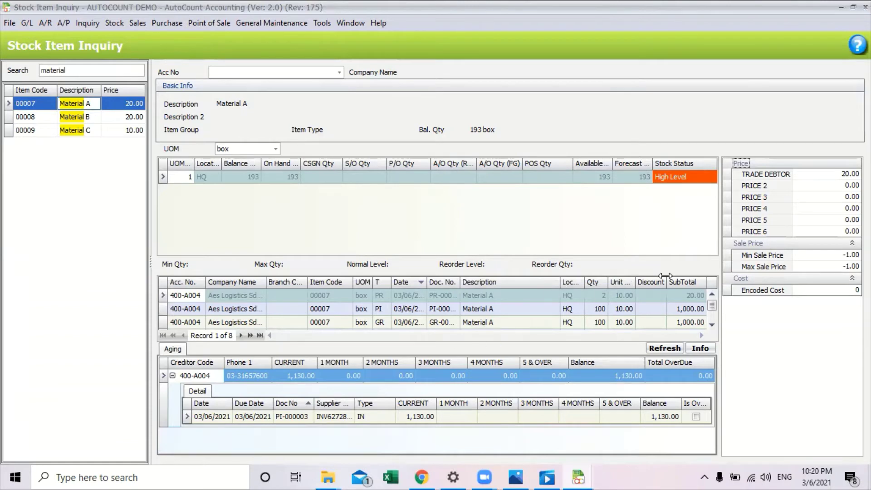
{"action": "scroll", "coordinate": [233, 320], "scroll_direction": "down", "scroll_amount": 2}
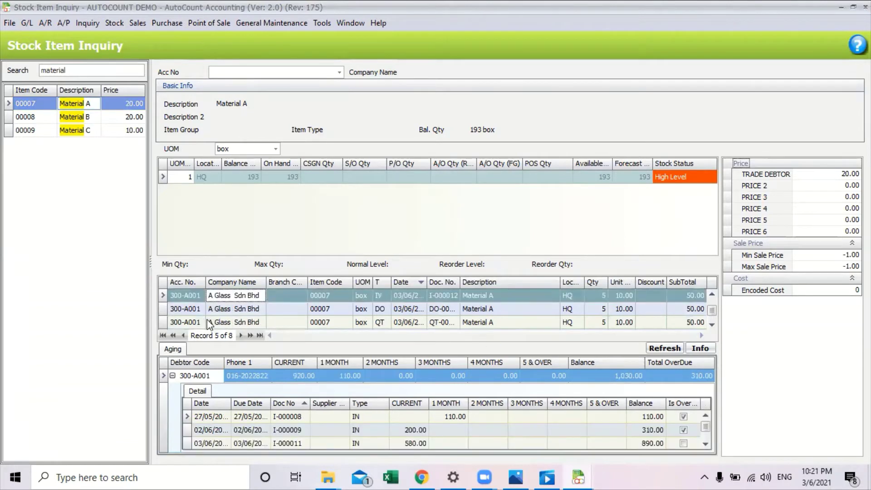
{"action": "scroll", "coordinate": [208, 318], "scroll_direction": "down", "scroll_amount": 3}
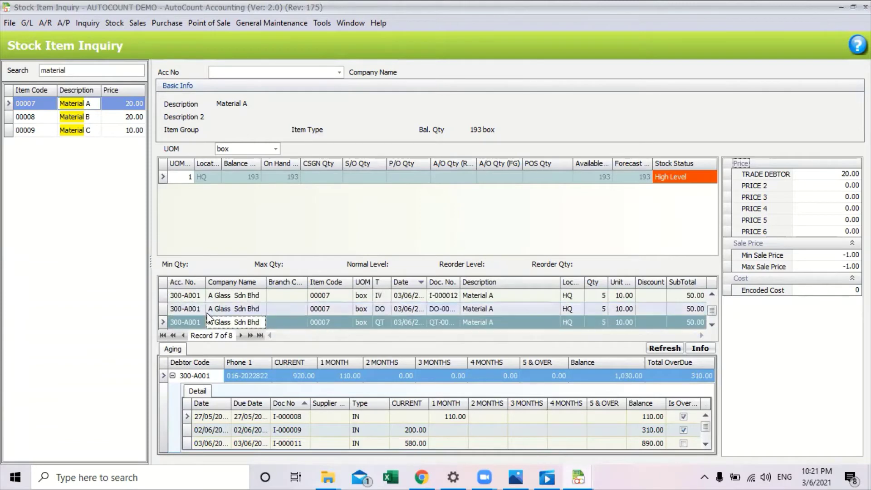
{"action": "scroll", "coordinate": [208, 317], "scroll_direction": "up", "scroll_amount": 5}
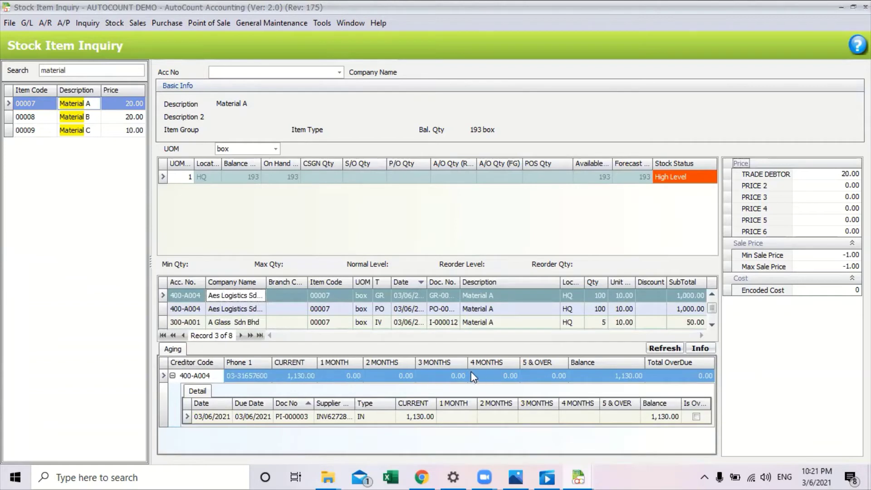
{"action": "scroll", "coordinate": [266, 298], "scroll_direction": "down", "scroll_amount": 3}
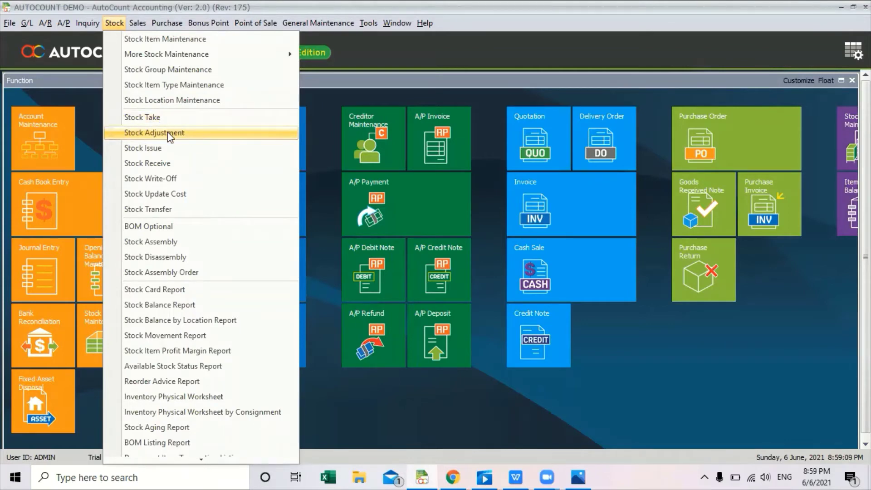
Create a new stock take and add all stock items to it through an item search without a keyword.
{"action": "left_click", "coordinate": [137, 118]}
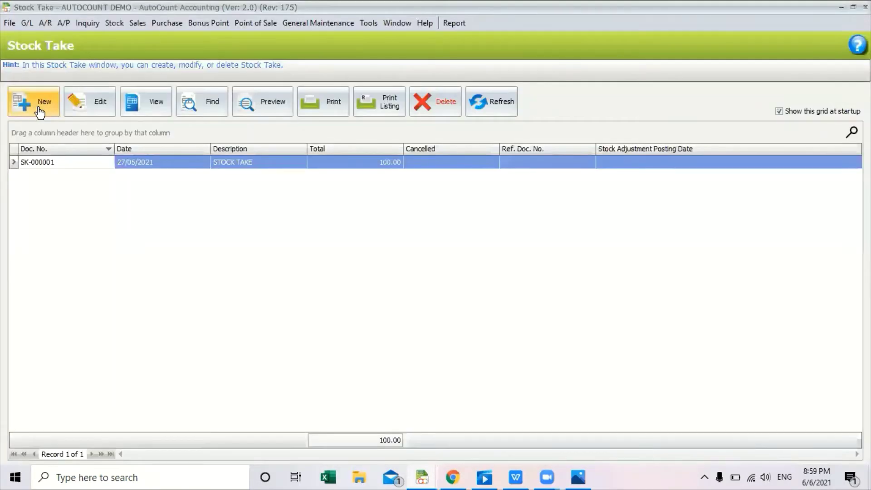
{"action": "left_click", "coordinate": [33, 108]}
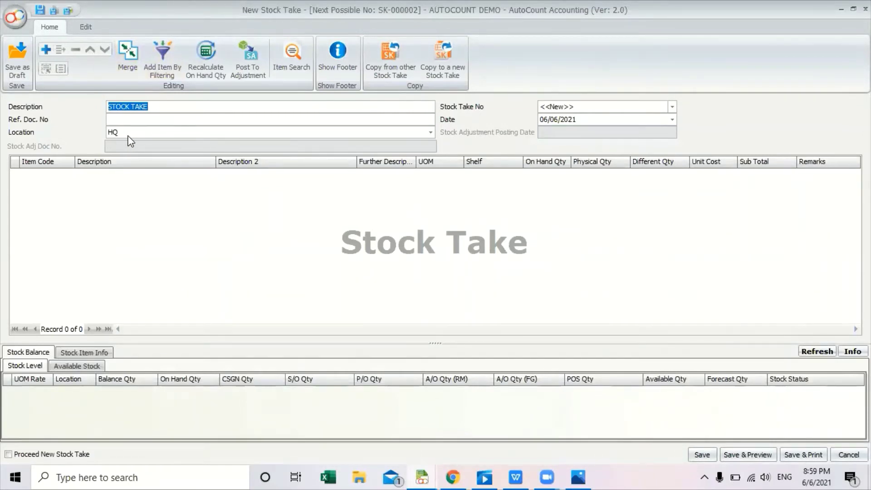
{"action": "left_click", "coordinate": [292, 53]}
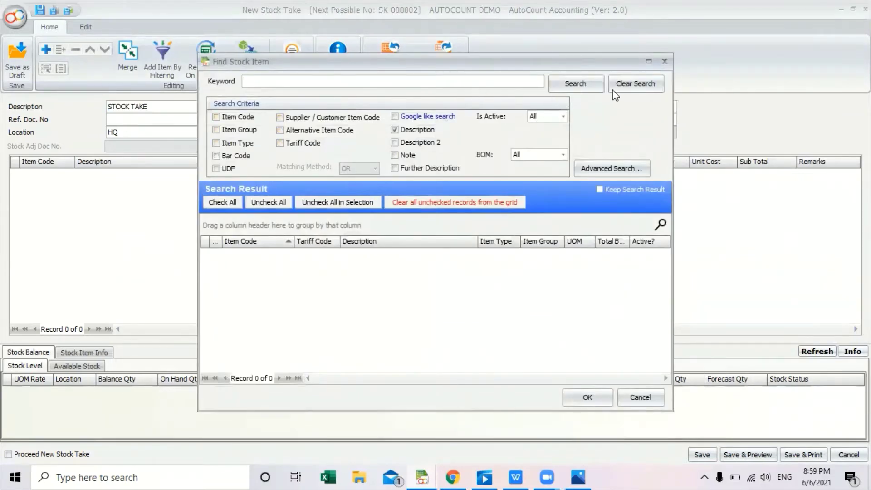
{"action": "left_click", "coordinate": [577, 87]}
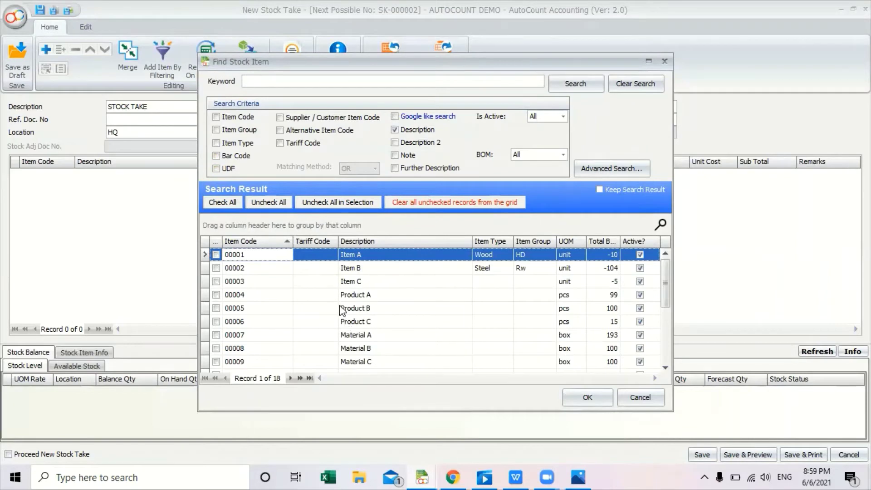
{"action": "scroll", "coordinate": [366, 318], "scroll_direction": "down", "scroll_amount": 3}
{"action": "scroll", "coordinate": [367, 329], "scroll_direction": "up", "scroll_amount": 3}
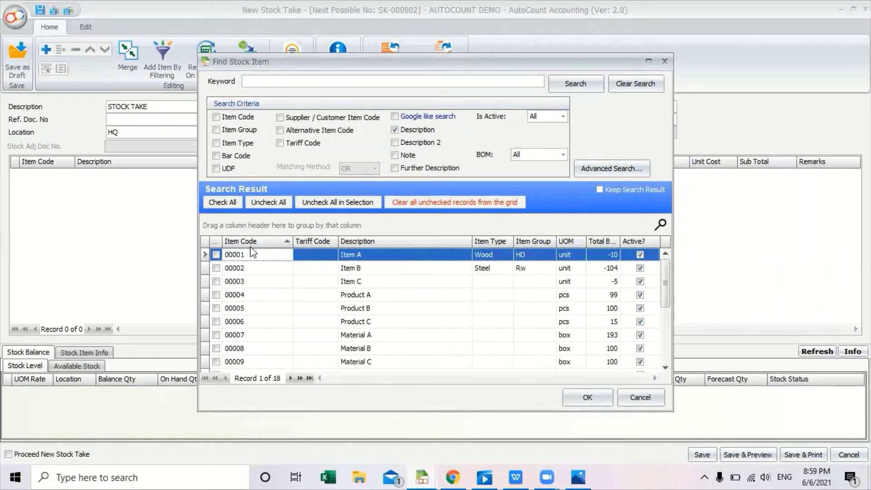
{"action": "left_click", "coordinate": [230, 201]}
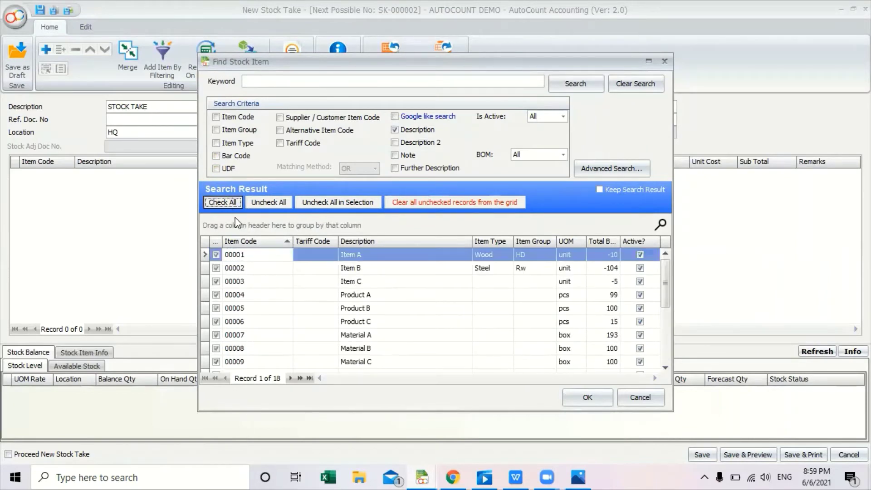
{"action": "left_click", "coordinate": [588, 397]}
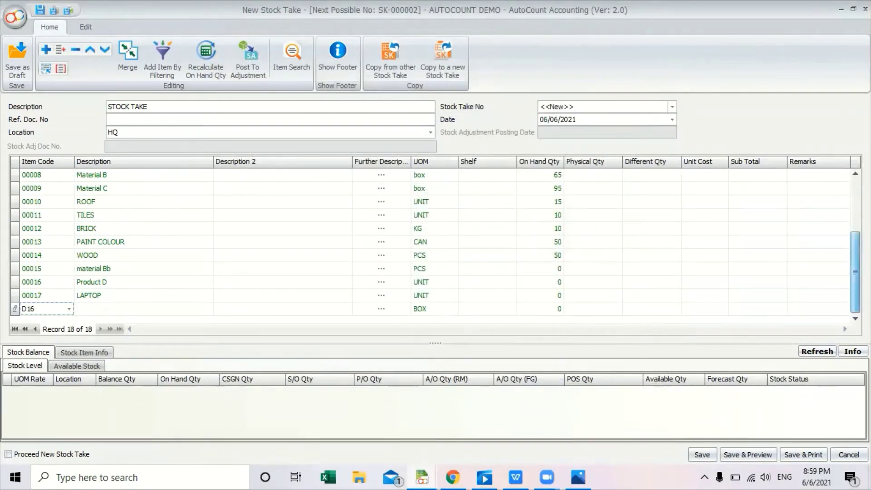
Set the physical quantity of Item A to 40 in the stock take.
{"action": "left_click_drag", "start_coordinate": [856, 272], "coordinate": [855, 219]}
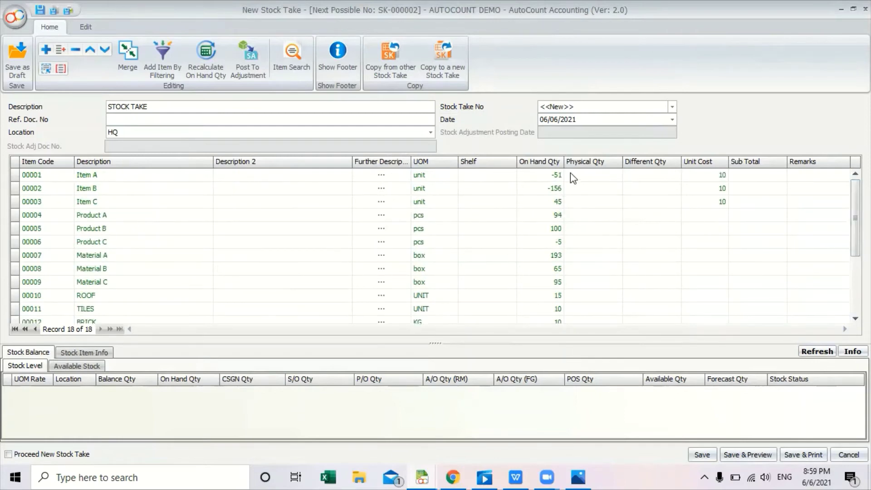
{"action": "left_click", "coordinate": [589, 176]}
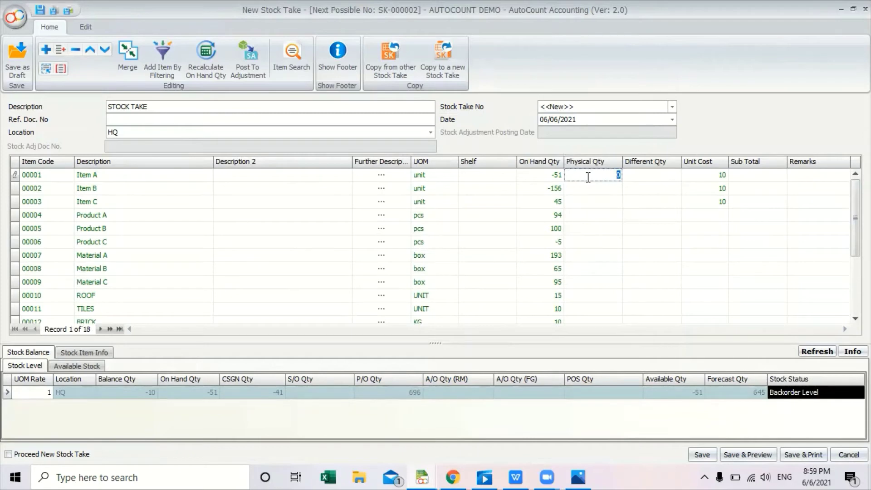
{"action": "type", "text": "40"}
{"action": "key", "text": "Down"}
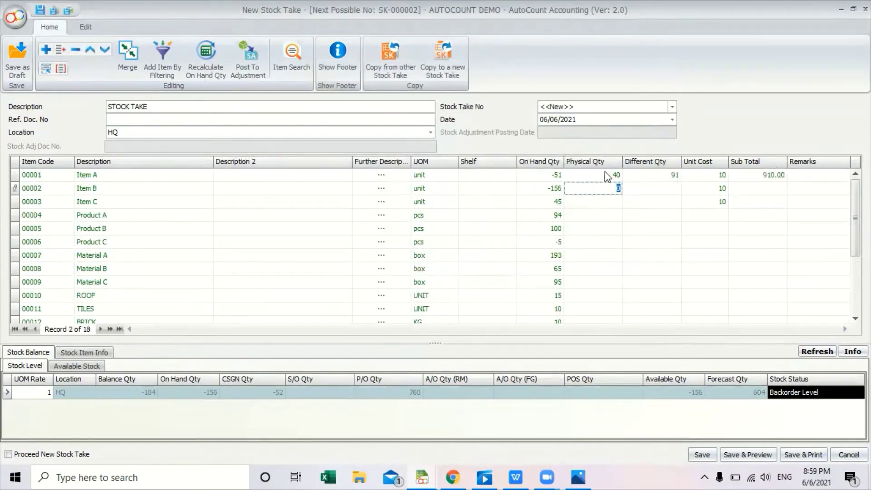
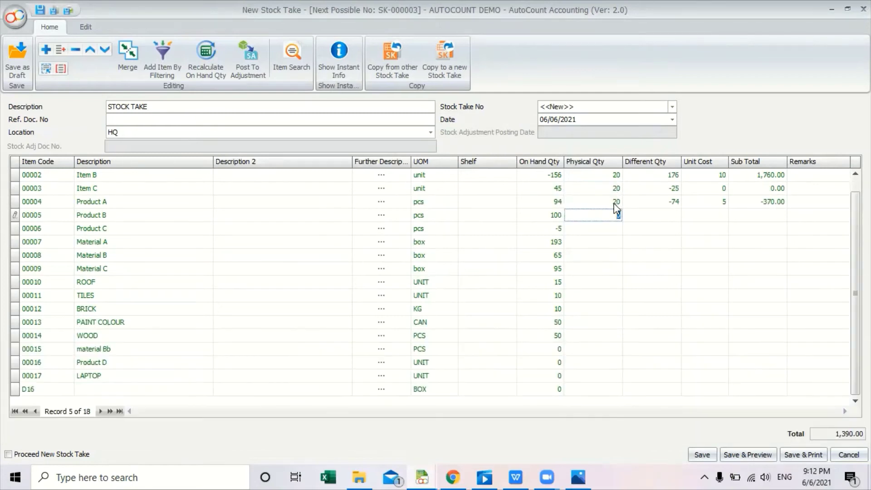
{"action": "key", "text": "Up"}
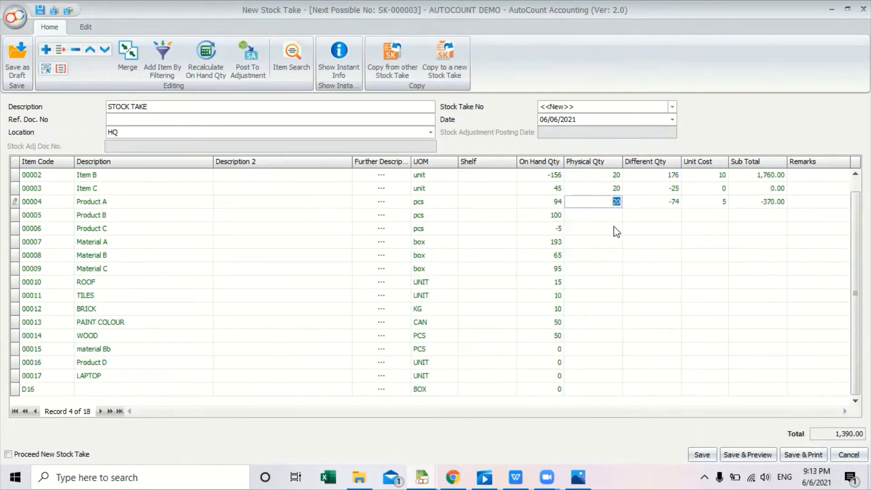
{"action": "left_click", "coordinate": [614, 231]}
{"action": "left_click", "coordinate": [618, 220]}
{"action": "left_click", "coordinate": [615, 233]}
{"action": "left_click", "coordinate": [616, 243]}
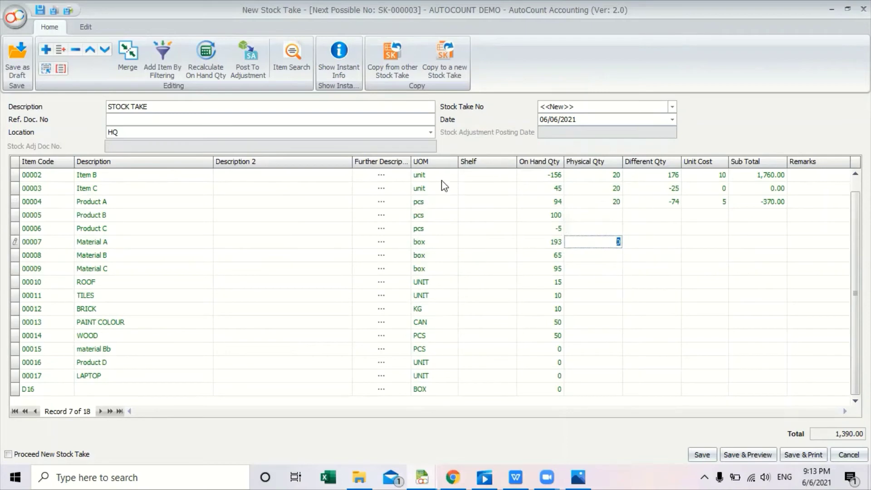
{"action": "left_click", "coordinate": [435, 229]}
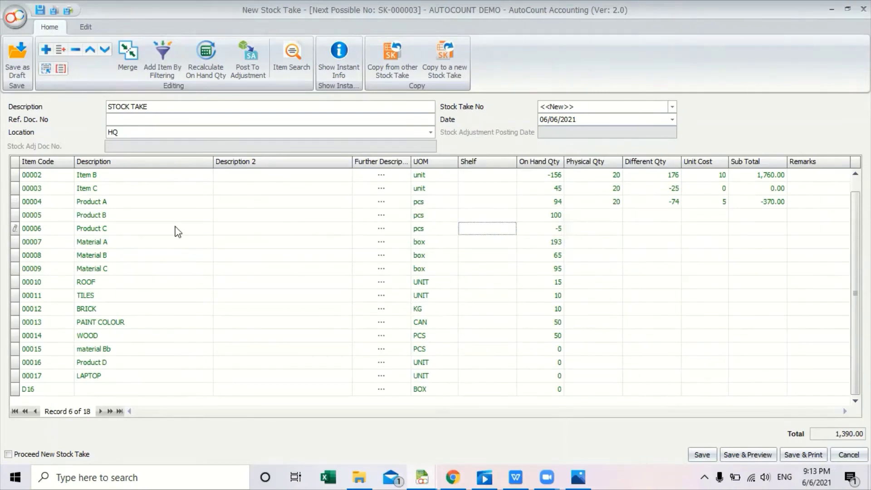
Copy the stock take as a spreadsheet to the clipboard.
{"action": "left_click", "coordinate": [86, 27]}
{"action": "left_click", "coordinate": [40, 74]}
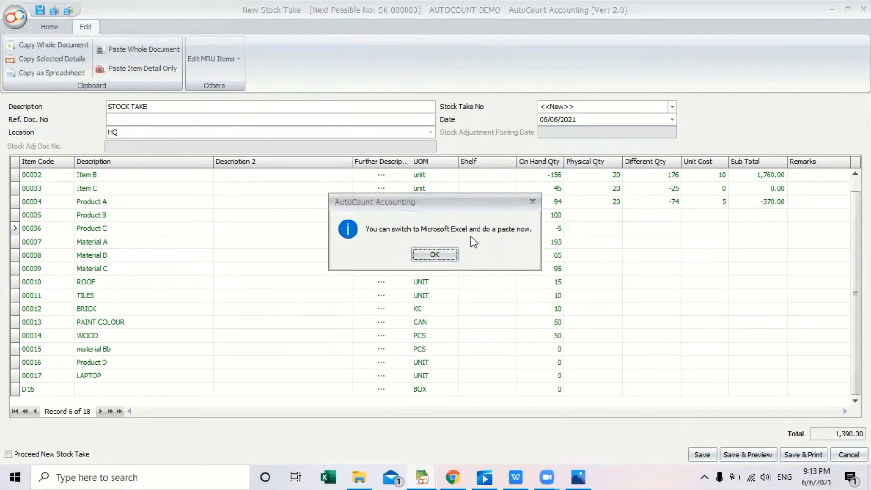
{"action": "left_click", "coordinate": [448, 255]}
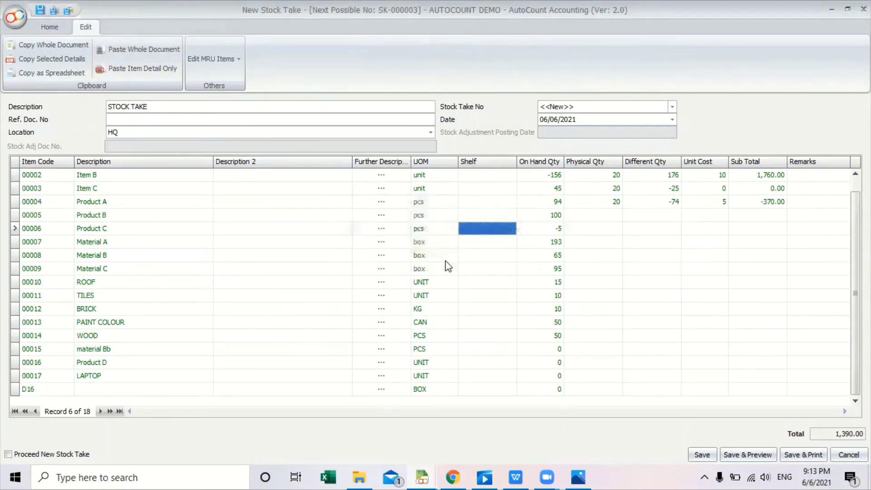
Switch to Excel, create a blank workbook and paste the copied stock take at cell A1.
{"action": "left_click", "coordinate": [181, 476]}
{"action": "type", "text": "EXCE"}
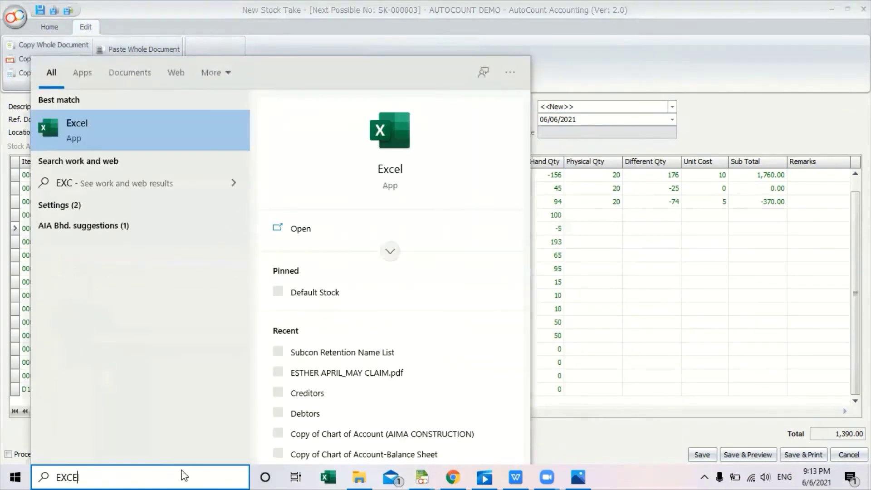
{"action": "left_click", "coordinate": [110, 138]}
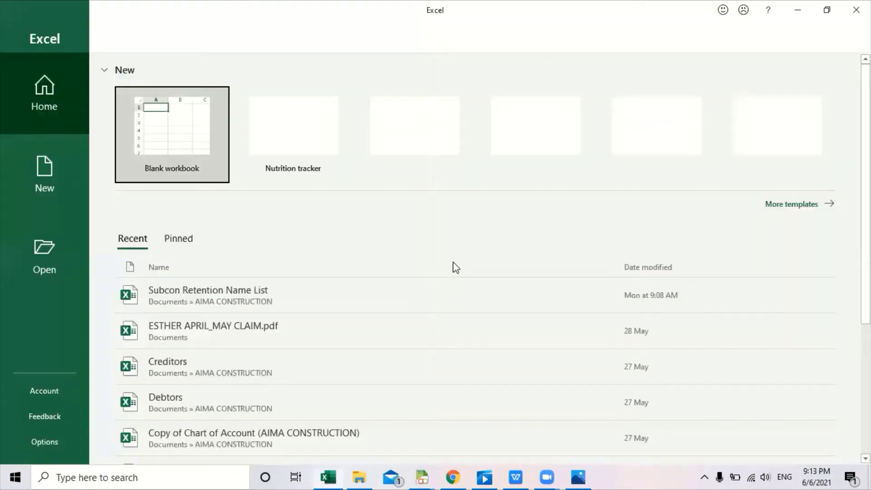
{"action": "left_click", "coordinate": [215, 172]}
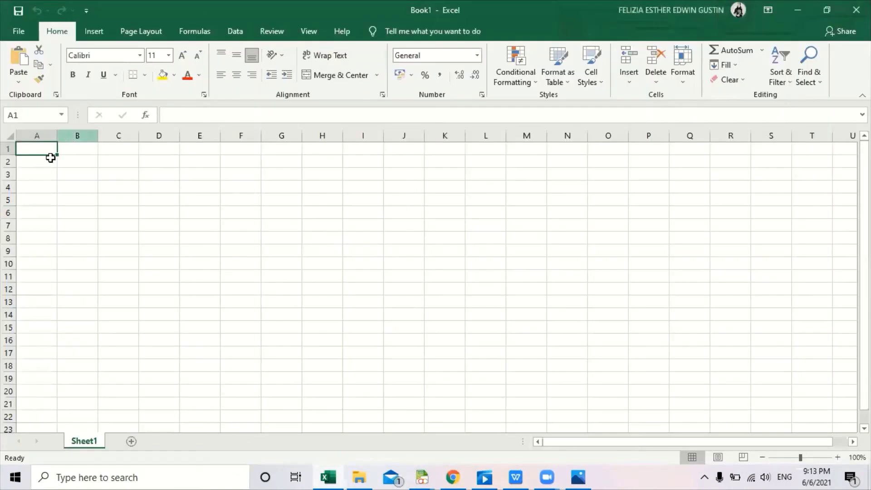
{"action": "right_click", "coordinate": [38, 148]}
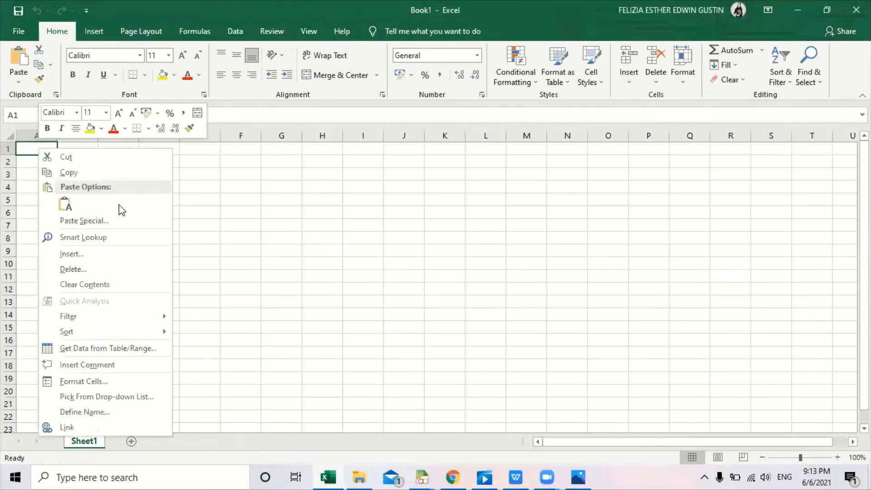
{"action": "left_click", "coordinate": [66, 204]}
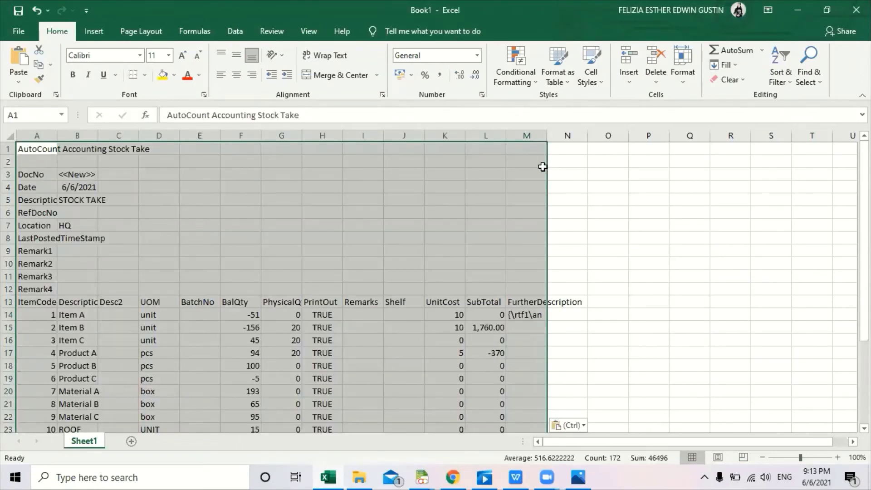
Delete rows 1 to 12 above the ItemCode header row in the worksheet.
{"action": "left_click", "coordinate": [28, 160]}
{"action": "left_click", "coordinate": [11, 147]}
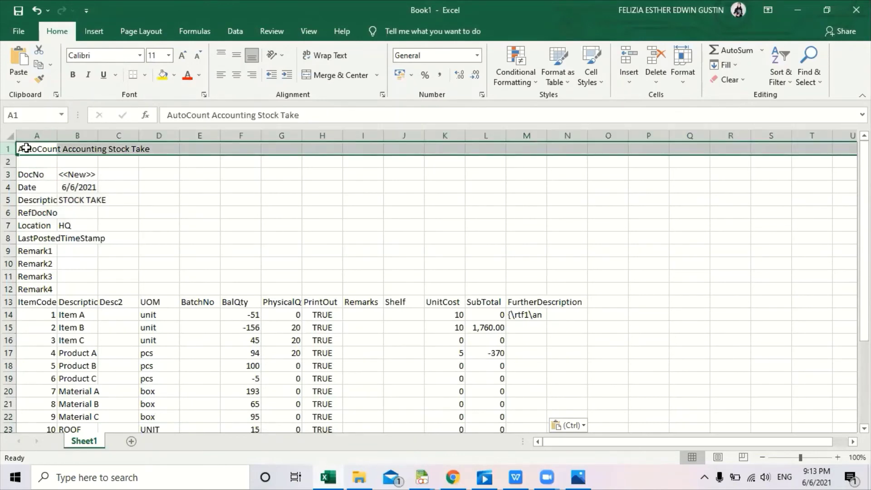
{"action": "left_click_drag", "start_coordinate": [26, 148], "coordinate": [9, 289]}
{"action": "right_click", "coordinate": [9, 170]}
{"action": "left_click", "coordinate": [45, 277]}
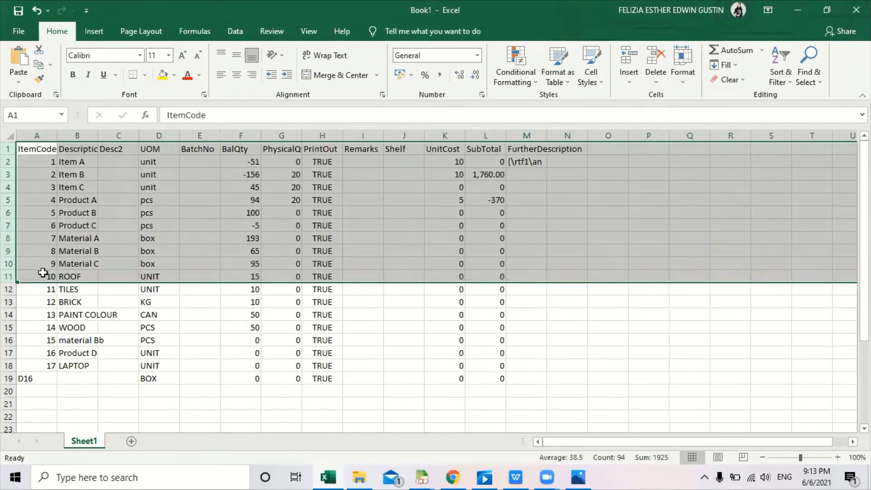
{"action": "left_click", "coordinate": [337, 249]}
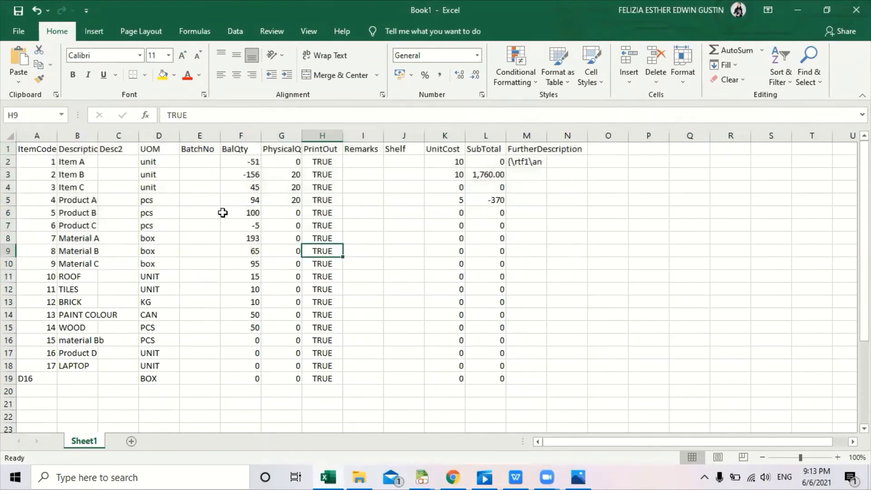
Delete the BatchNo and BalQty columns from the worksheet.
{"action": "left_click", "coordinate": [280, 135]}
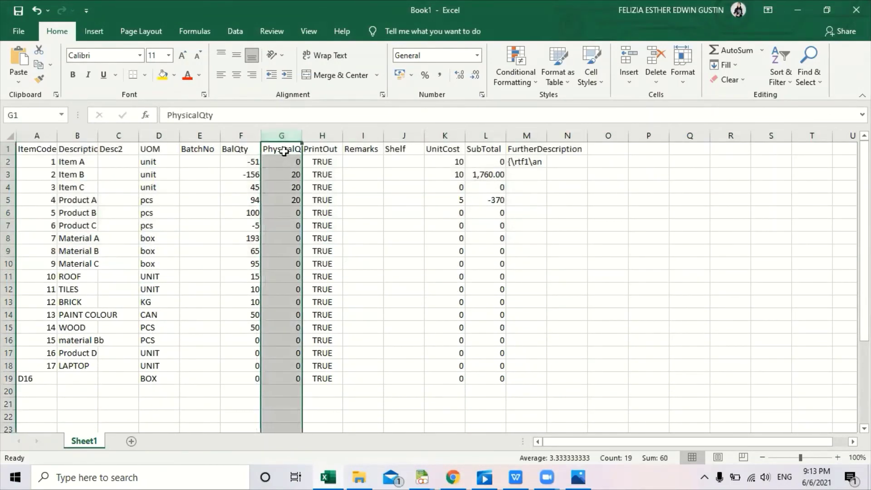
{"action": "left_click_drag", "start_coordinate": [204, 135], "coordinate": [226, 156]}
{"action": "right_click", "coordinate": [225, 156]}
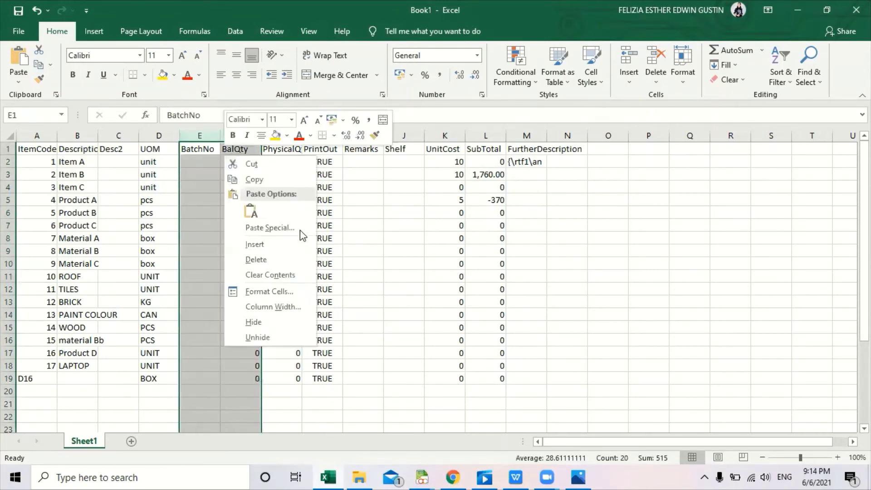
{"action": "left_click", "coordinate": [261, 264]}
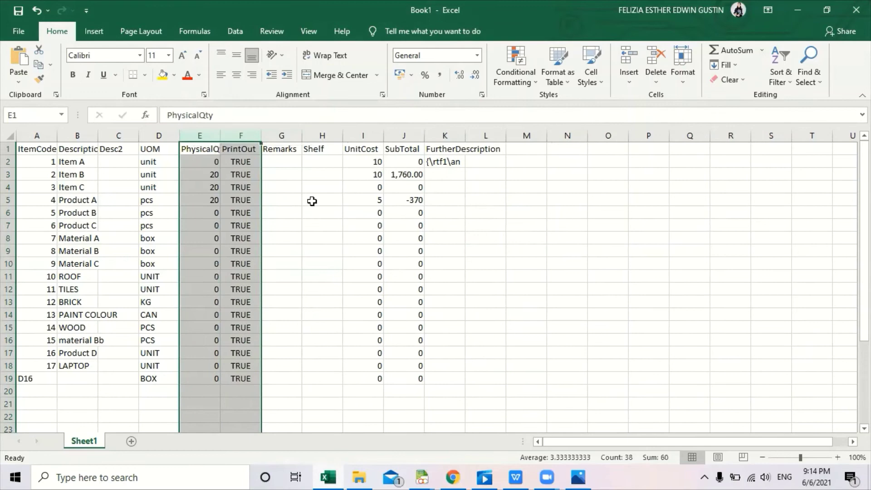
Delete columns F to L, covering PrintOut through FurtherDescription, from the worksheet.
{"action": "left_click", "coordinate": [283, 135]}
{"action": "left_click_drag", "start_coordinate": [247, 135], "coordinate": [491, 154]}
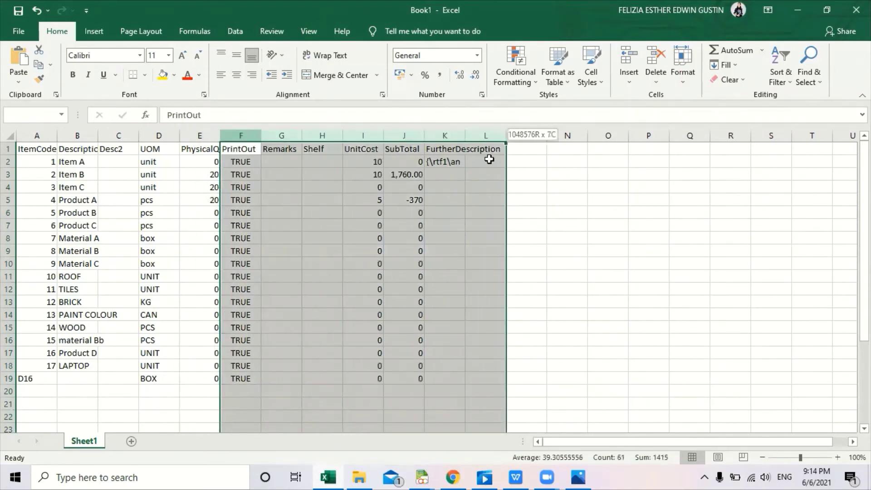
{"action": "right_click", "coordinate": [365, 147]}
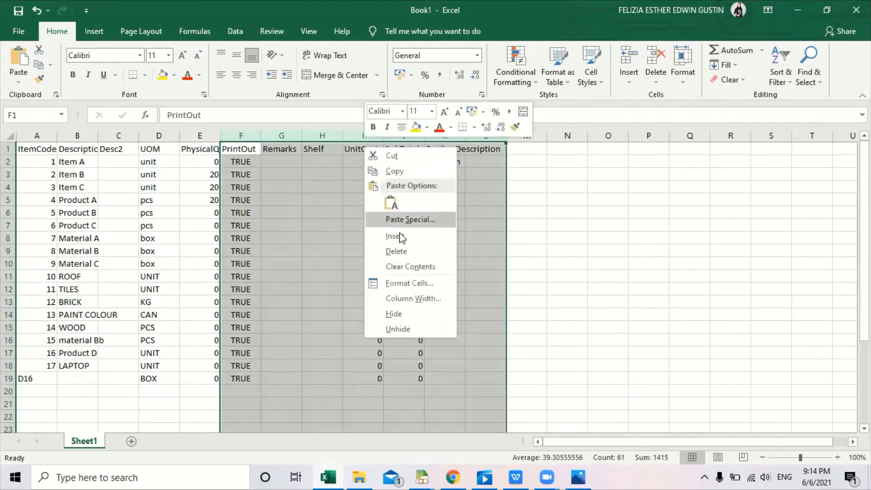
{"action": "left_click", "coordinate": [396, 251]}
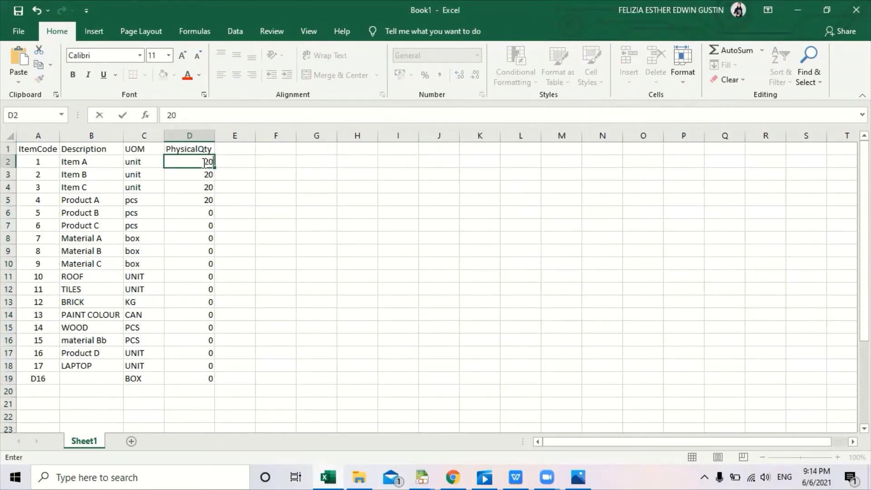
Enter 20 as Item A's PhysicalQty and fill the value 20 from Product A down to item D16.
{"action": "key", "text": "Return"}
{"action": "left_click", "coordinate": [208, 200]}
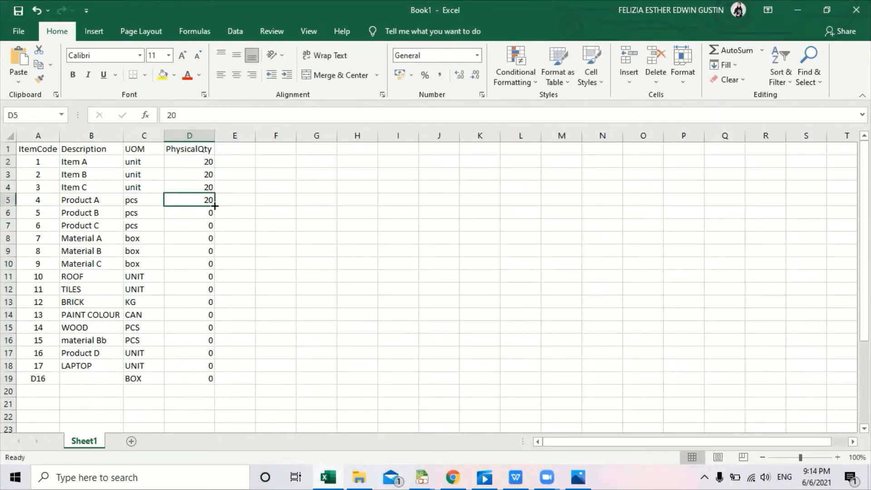
{"action": "left_click_drag", "start_coordinate": [215, 206], "coordinate": [210, 386]}
{"action": "left_click", "coordinate": [276, 301]}
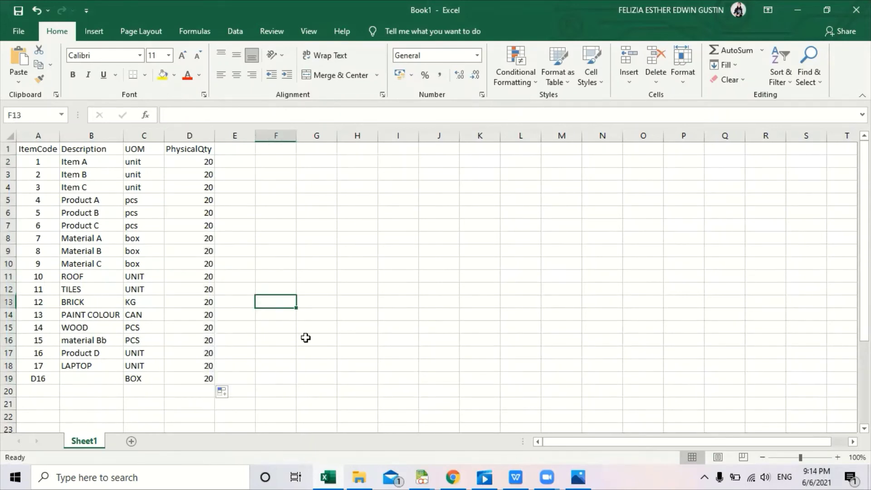
{"action": "left_click", "coordinate": [358, 314]}
Copy the whole item table, cells A1 to D19, including the header row.
{"action": "left_click", "coordinate": [207, 151]}
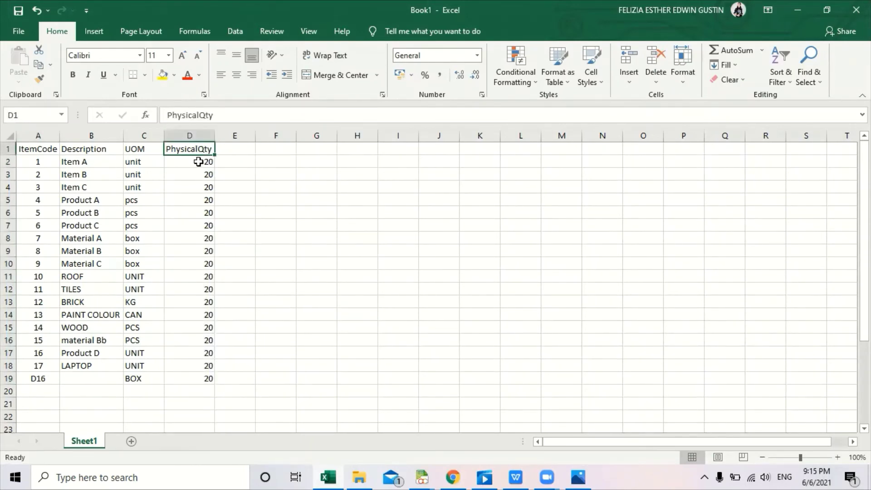
{"action": "left_click_drag", "start_coordinate": [36, 147], "coordinate": [184, 381]}
{"action": "key", "text": "ctrl+c"}
{"action": "left_click", "coordinate": [224, 394]}
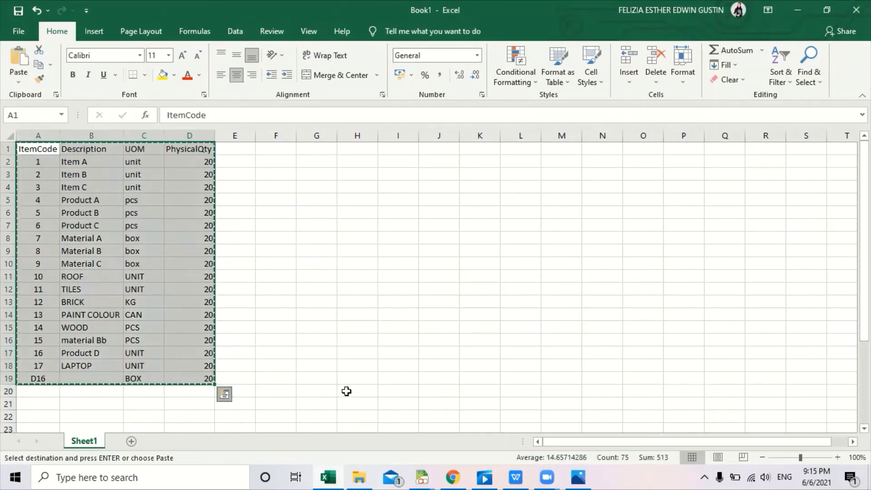
Switch to the New Stock Take window in AutoCount Accounting and paste the copied table as a whole document.
{"action": "mouse_move", "coordinate": [429, 476]}
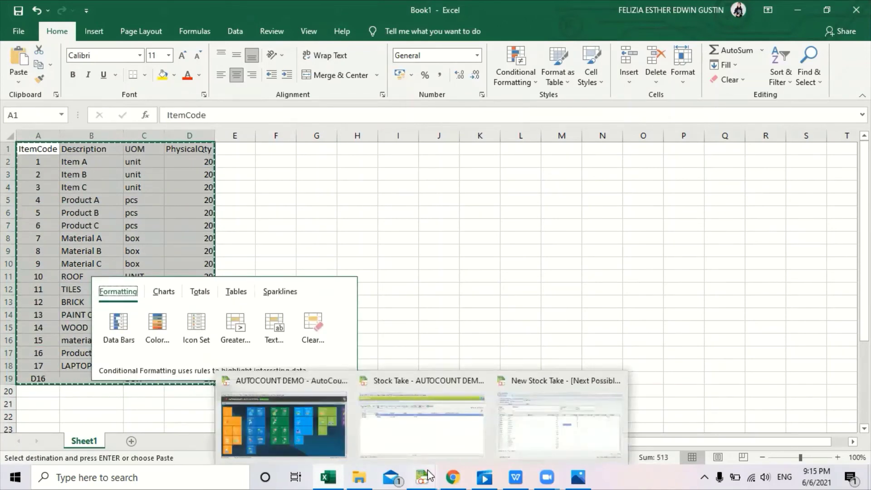
{"action": "left_click", "coordinate": [573, 418]}
{"action": "left_click", "coordinate": [136, 52]}
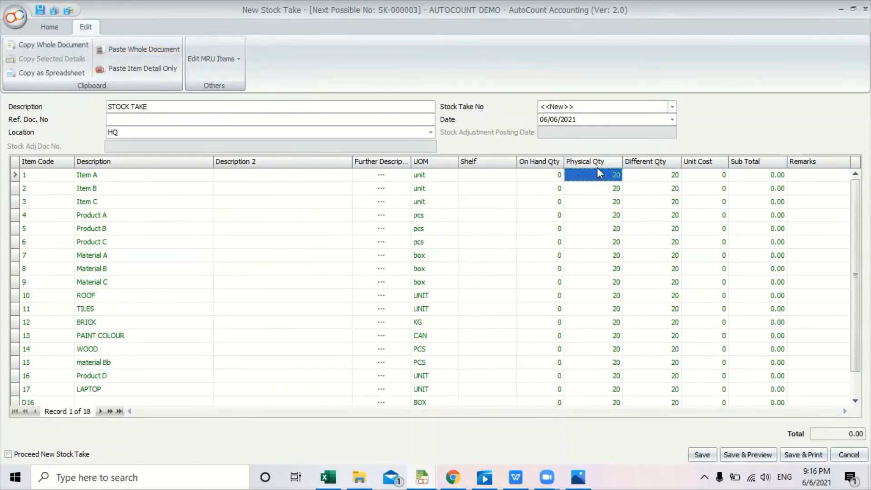
{"action": "left_click", "coordinate": [611, 173]}
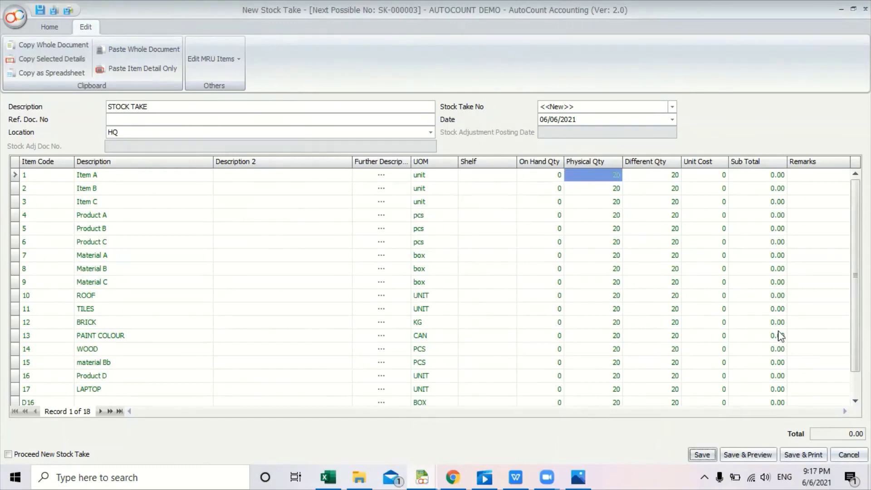
Cancel the new stock take without saving and return to the Stock Take list.
{"action": "left_click", "coordinate": [843, 455]}
{"action": "left_click", "coordinate": [434, 256]}
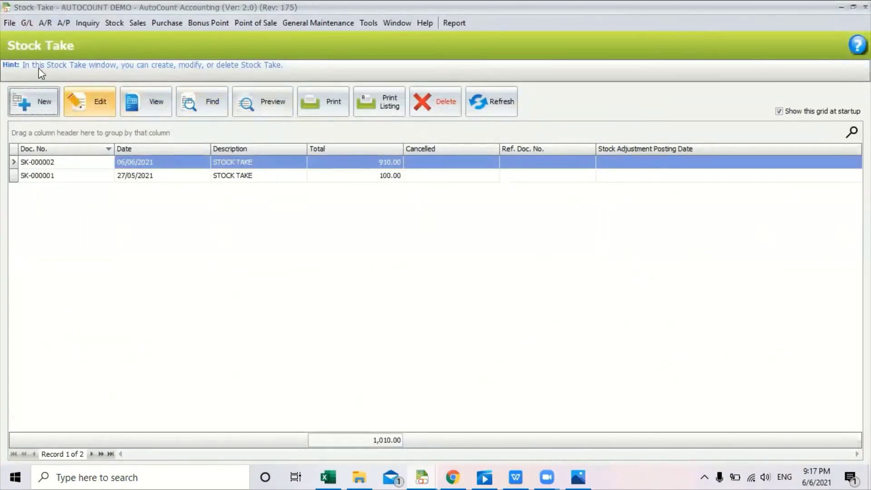
{"action": "left_click", "coordinate": [114, 24]}
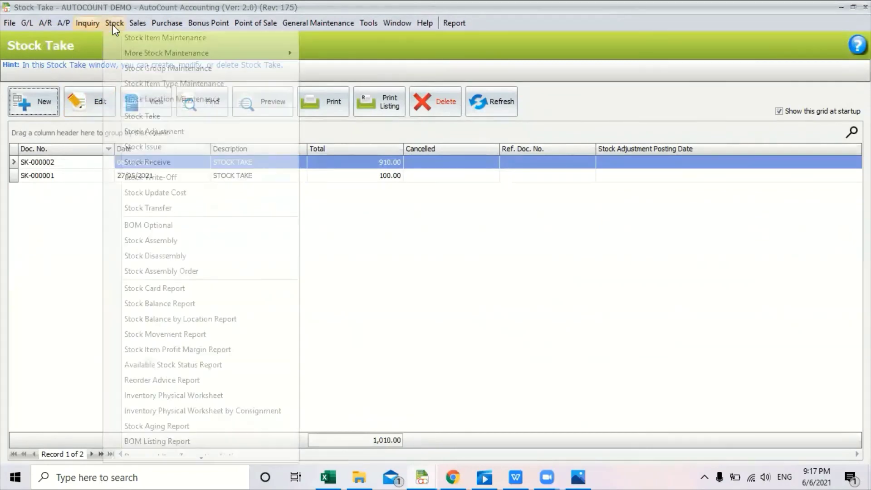
{"action": "left_click", "coordinate": [490, 235]}
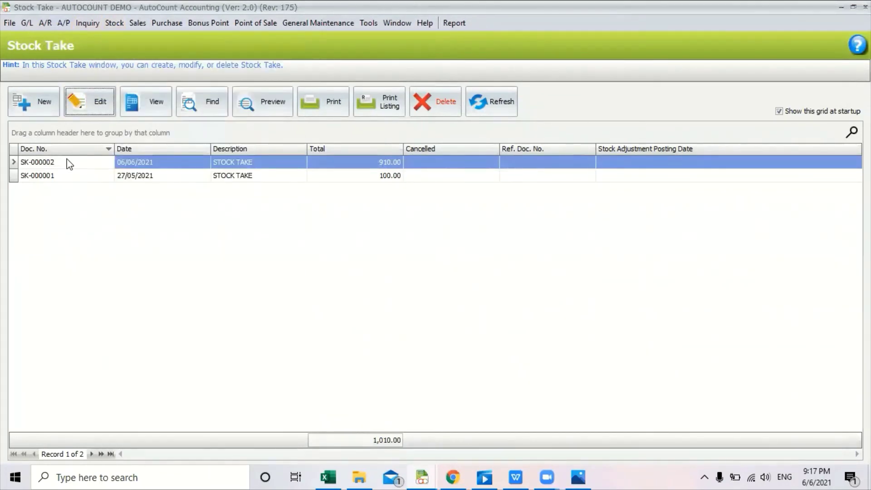
Open stock take SK-000002 for editing, post it to a stock adjustment and save the adjustment.
{"action": "left_click", "coordinate": [41, 162]}
{"action": "left_click", "coordinate": [92, 103]}
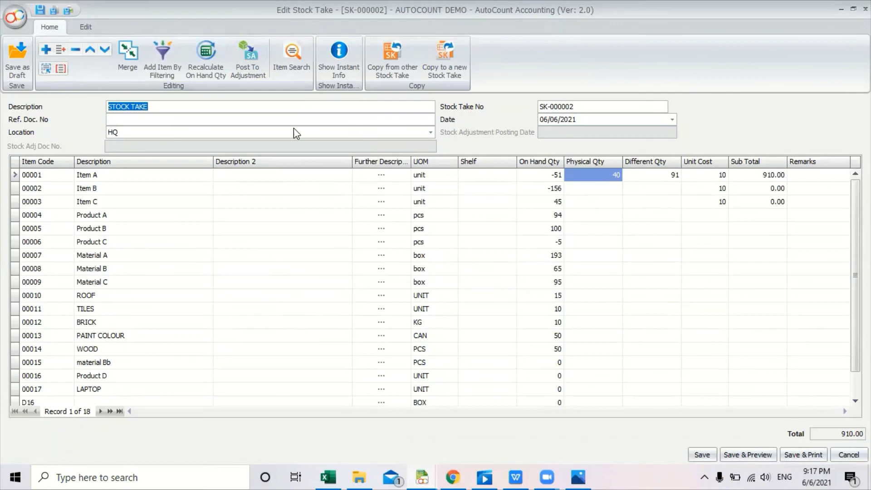
{"action": "left_click", "coordinate": [249, 60]}
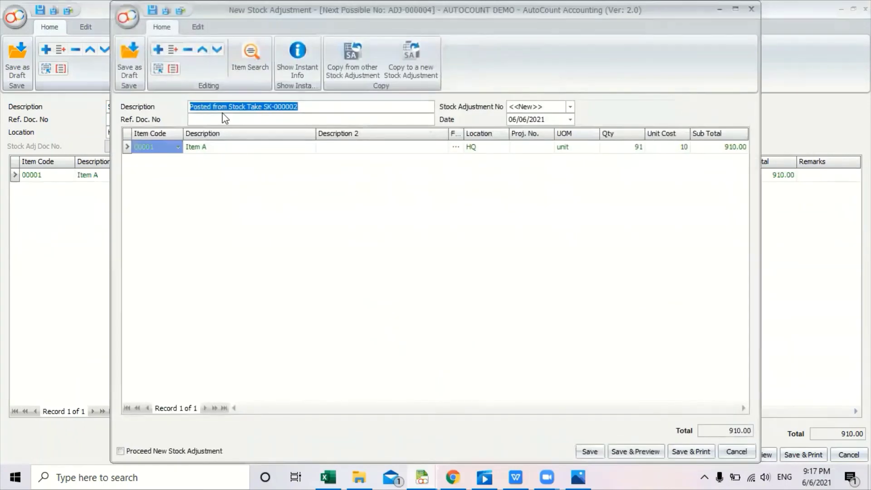
{"action": "left_click", "coordinate": [588, 452]}
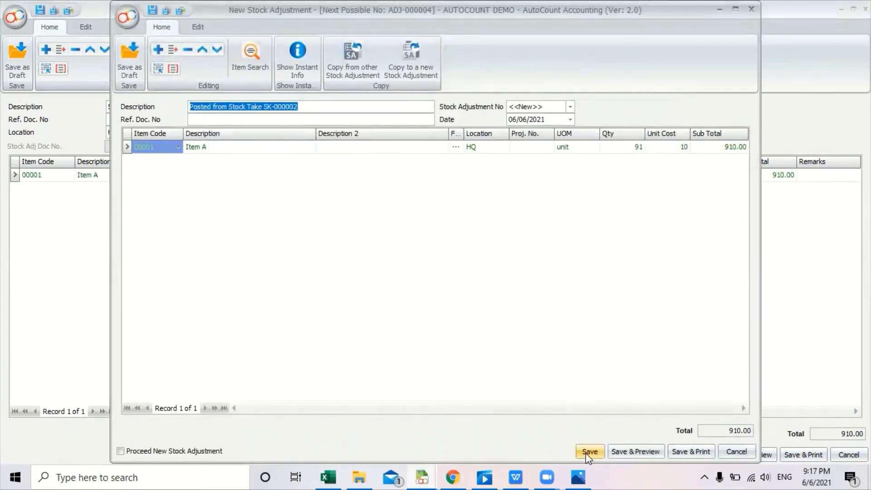